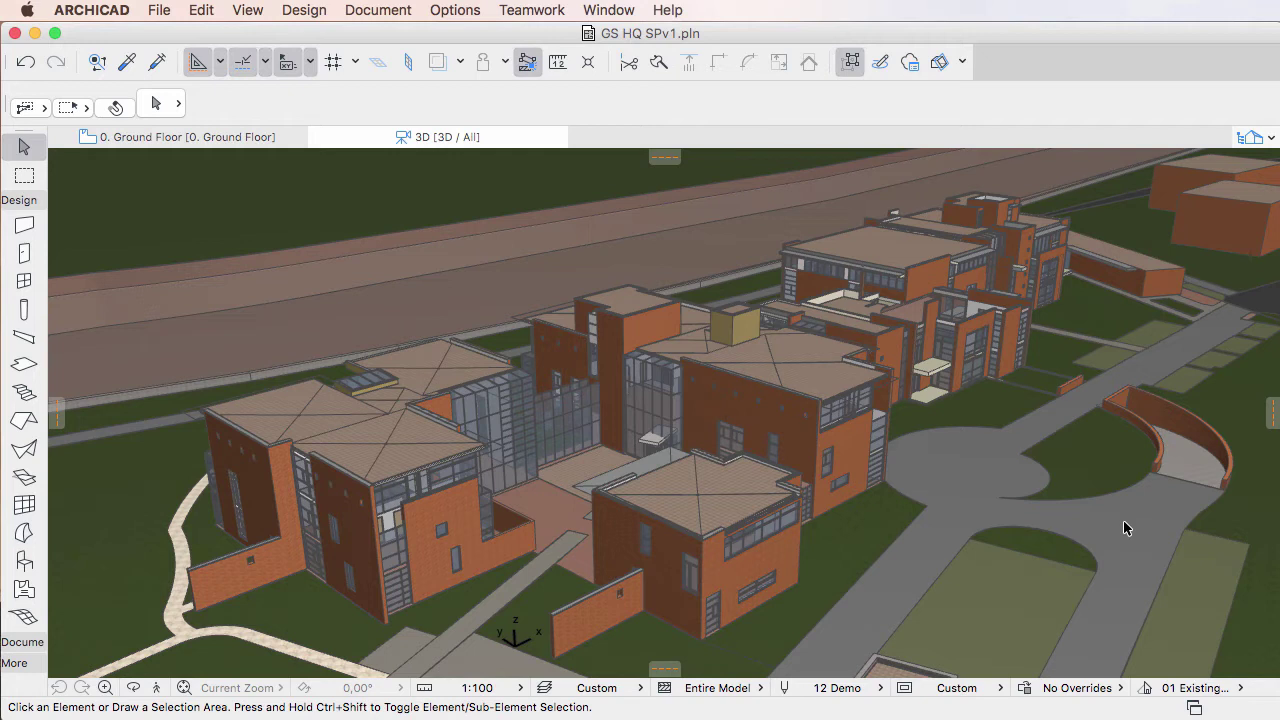
- Switch to the 0. Ground Floor plan and clear the current selection
left_click(126, 142)
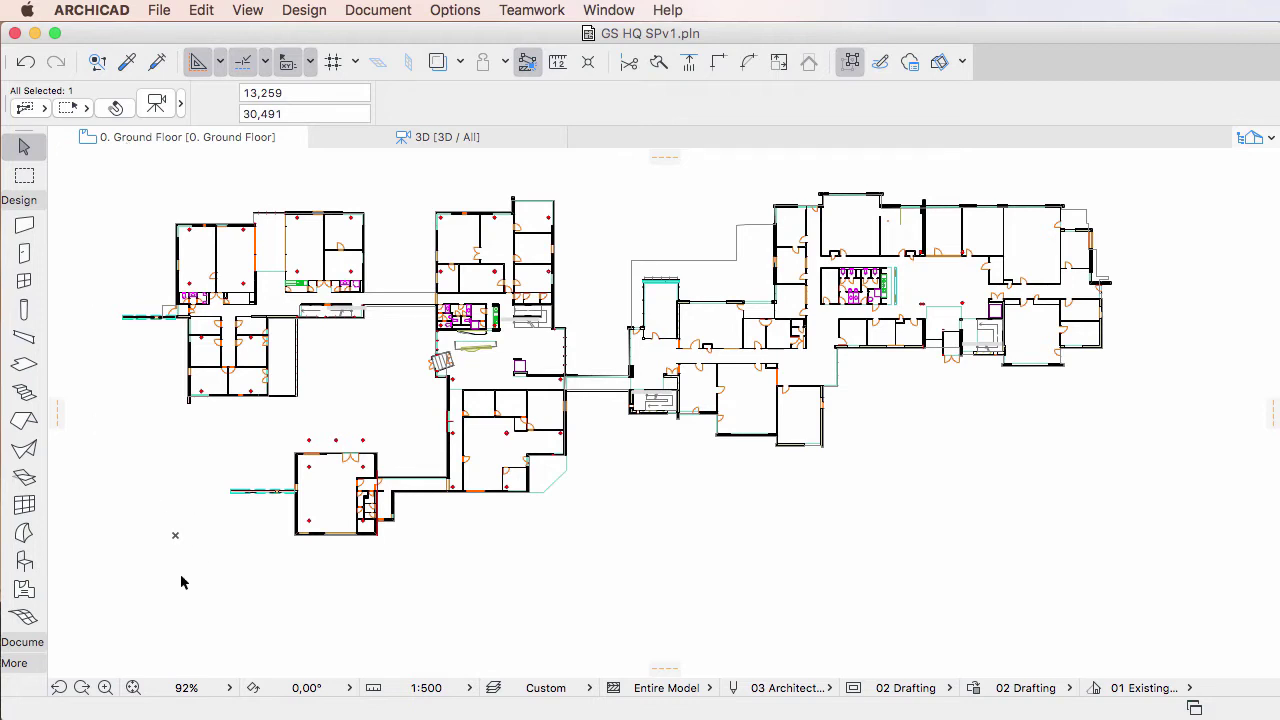
left_click(136, 556)
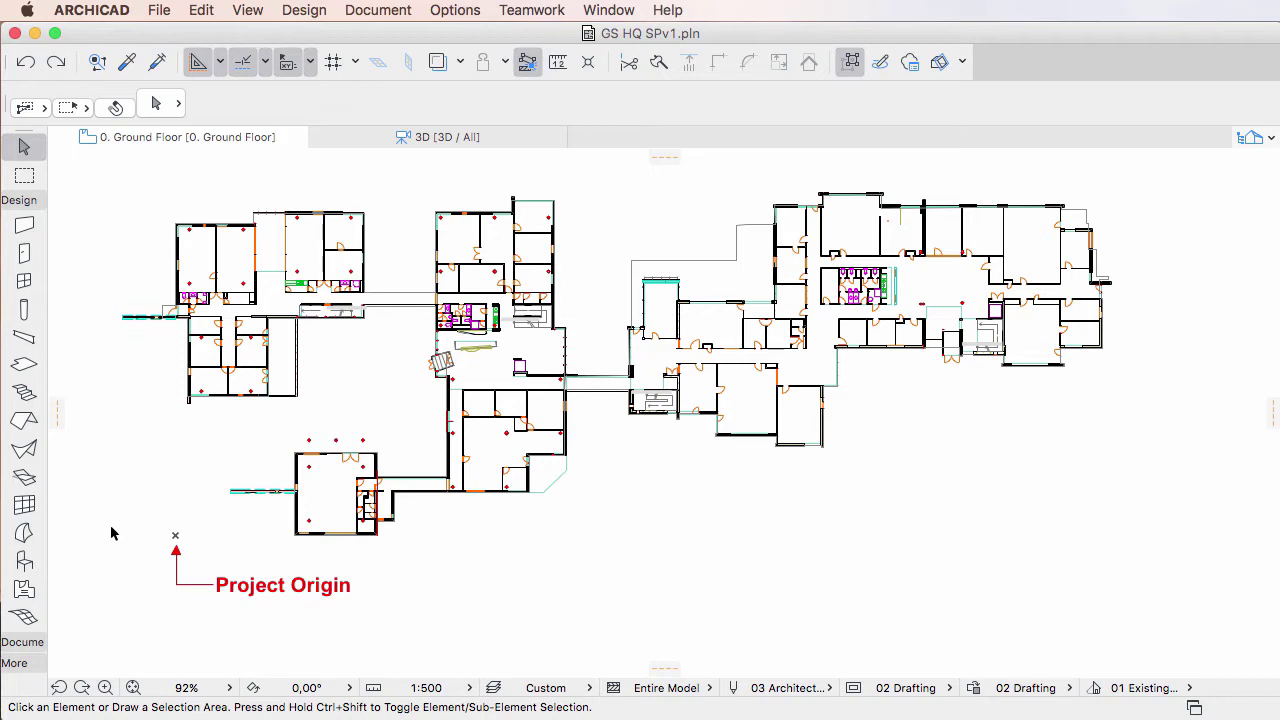
- Zoom out, select the Survey Point, inspect its Object Selection Settings, then cancel and deselect
scroll(112, 533, "down", 5)
scroll(100, 588, "down", 3)
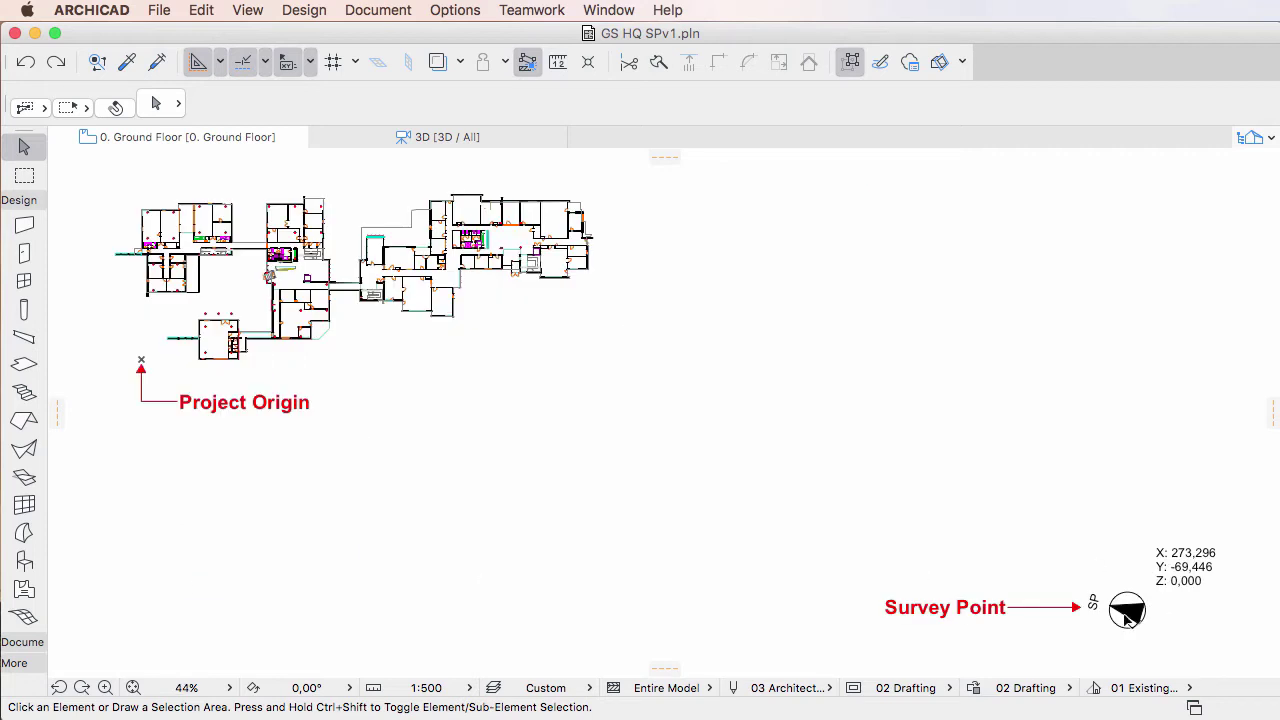
left_click(1095, 623)
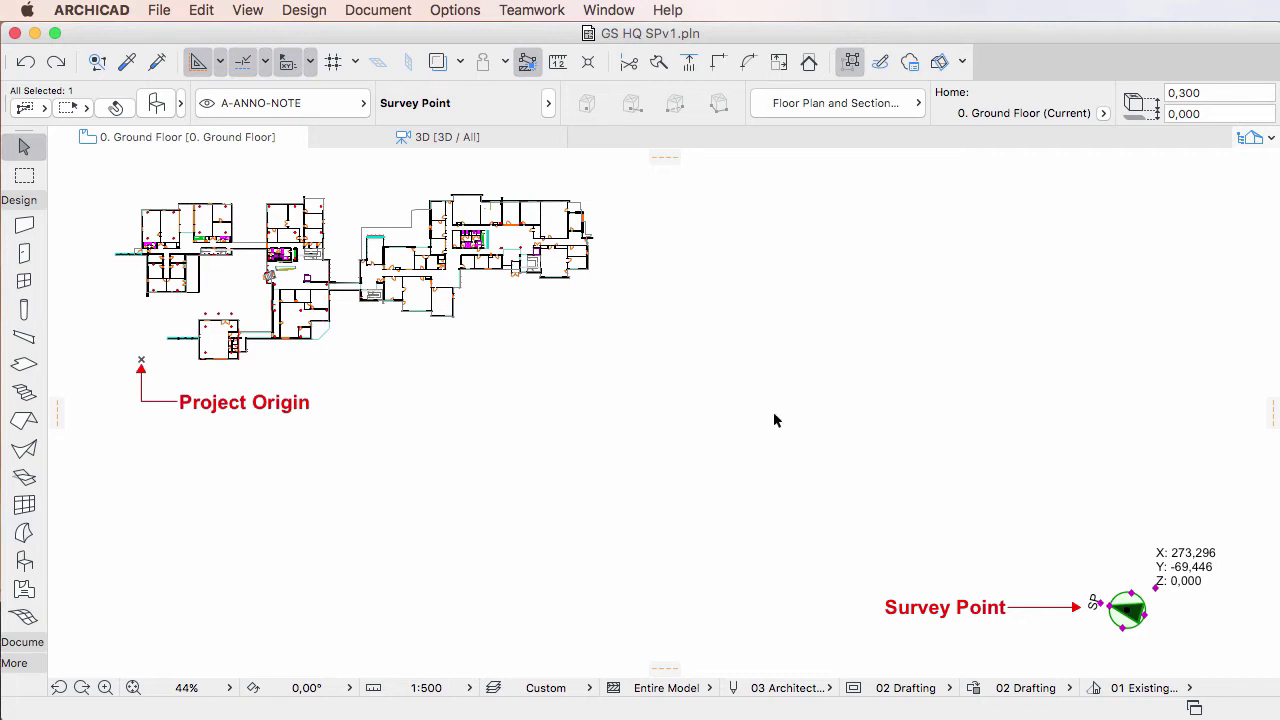
left_click(157, 104)
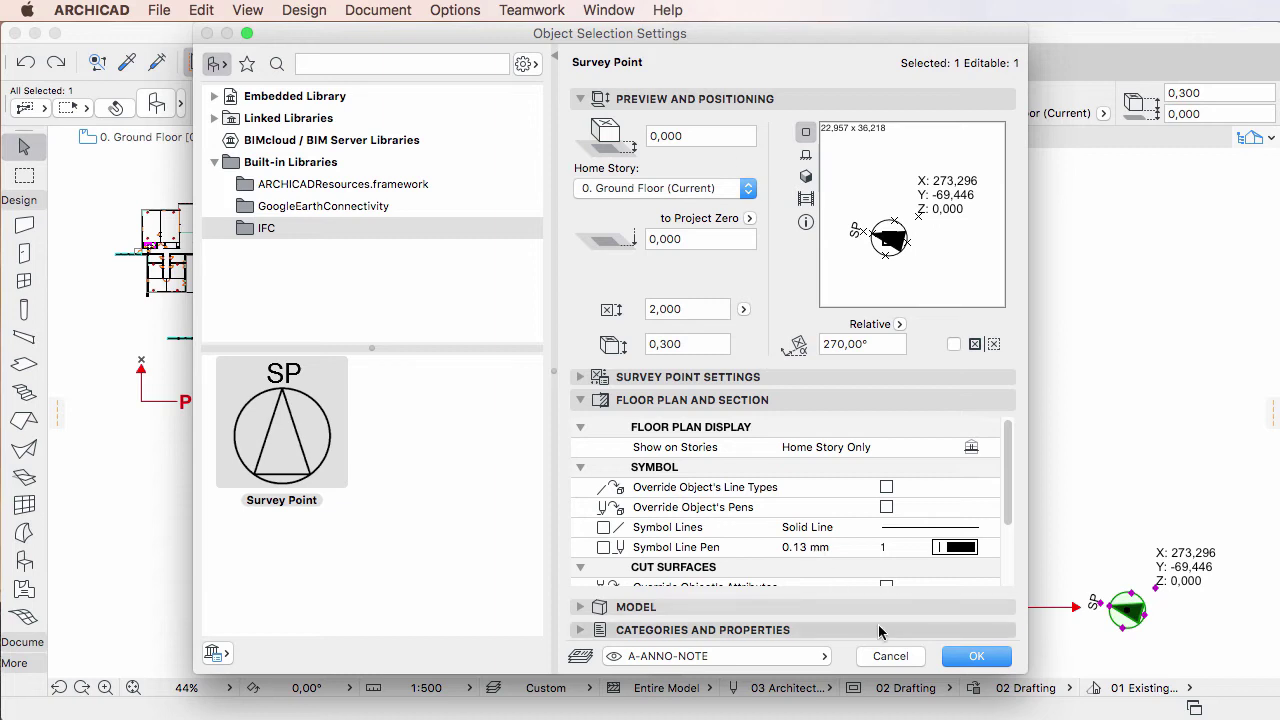
left_click(893, 657)
key("Escape")
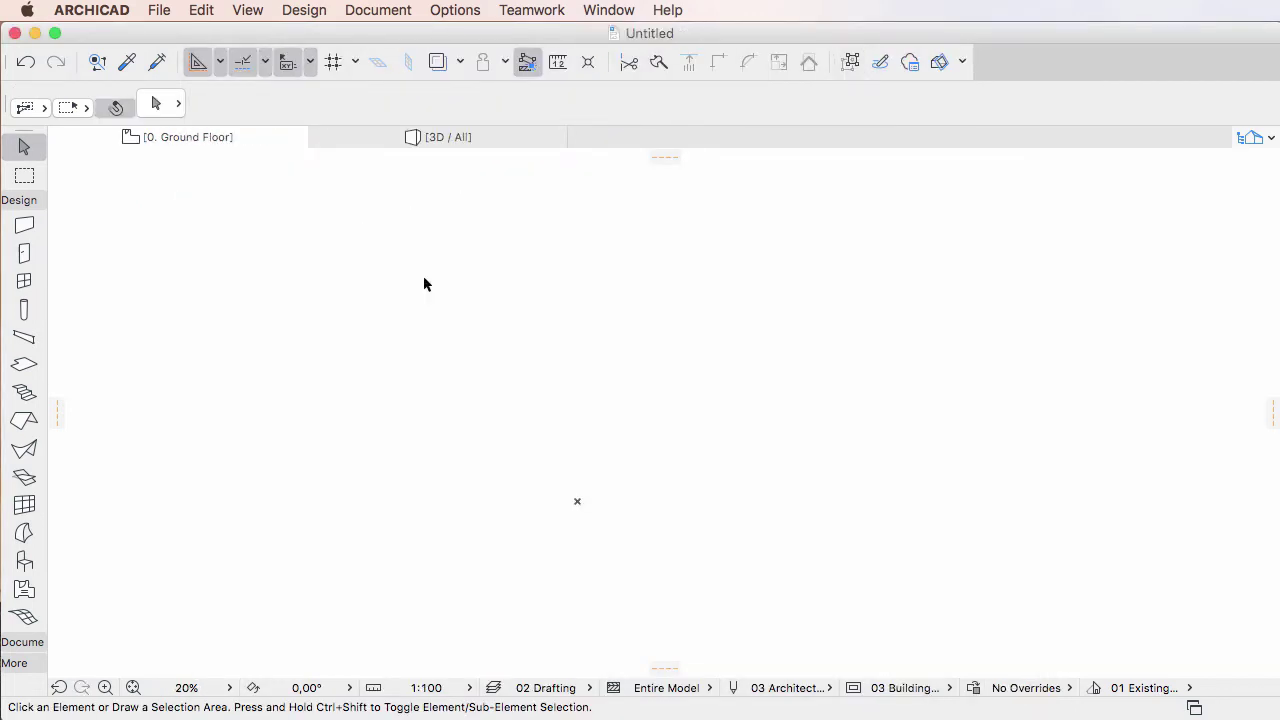
- Open GS HQ.ifc, choosing Don't Save for the untitled project
left_click(162, 10)
mouse_move(203, 60)
left_click(430, 60)
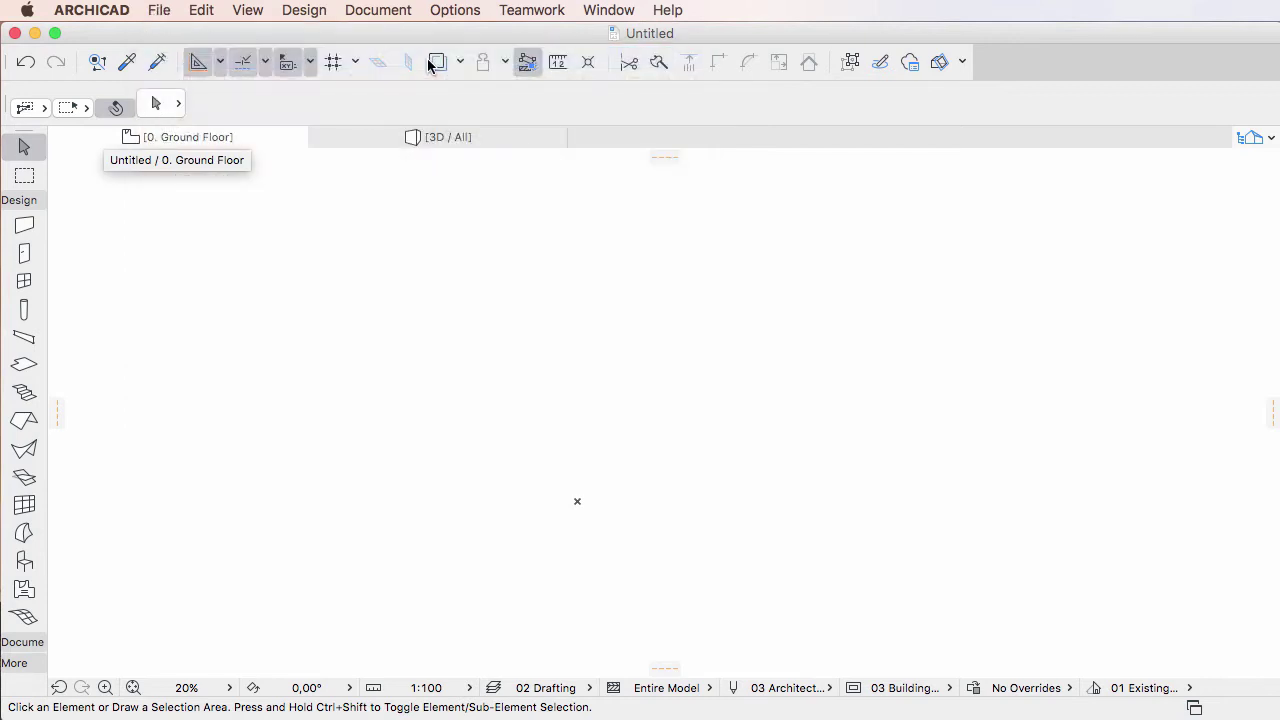
left_click(541, 172)
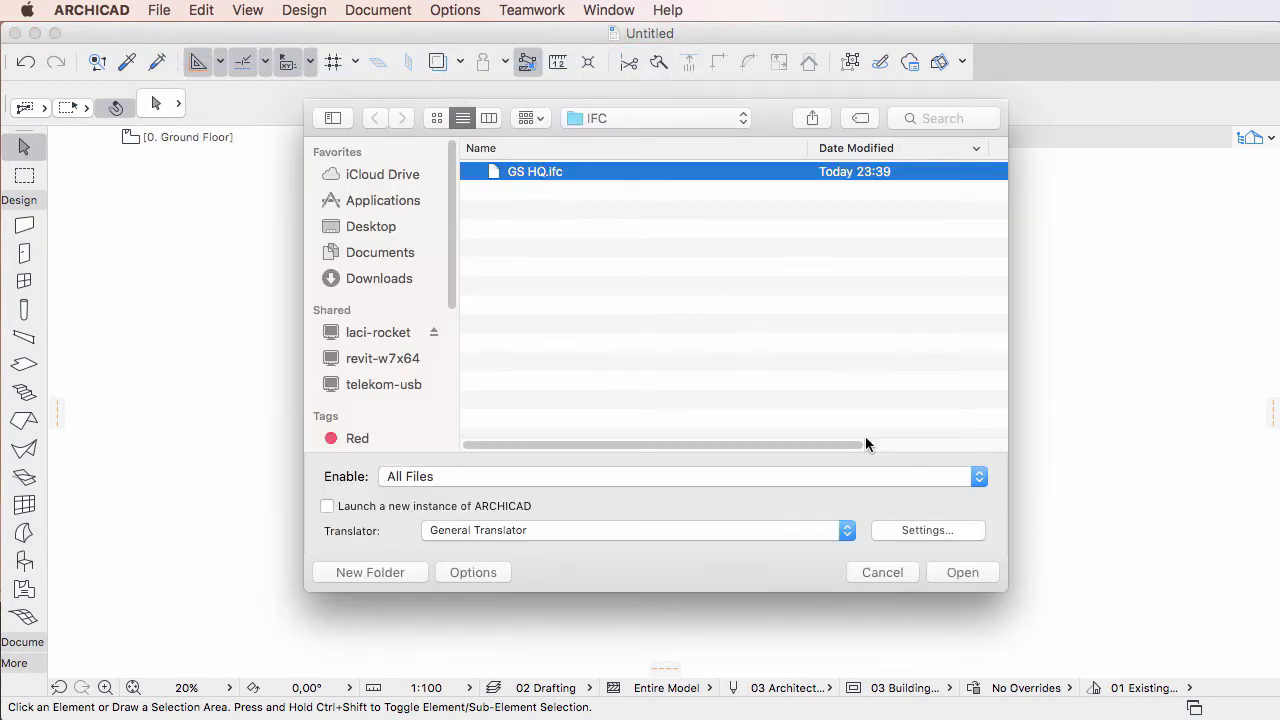
left_click(954, 572)
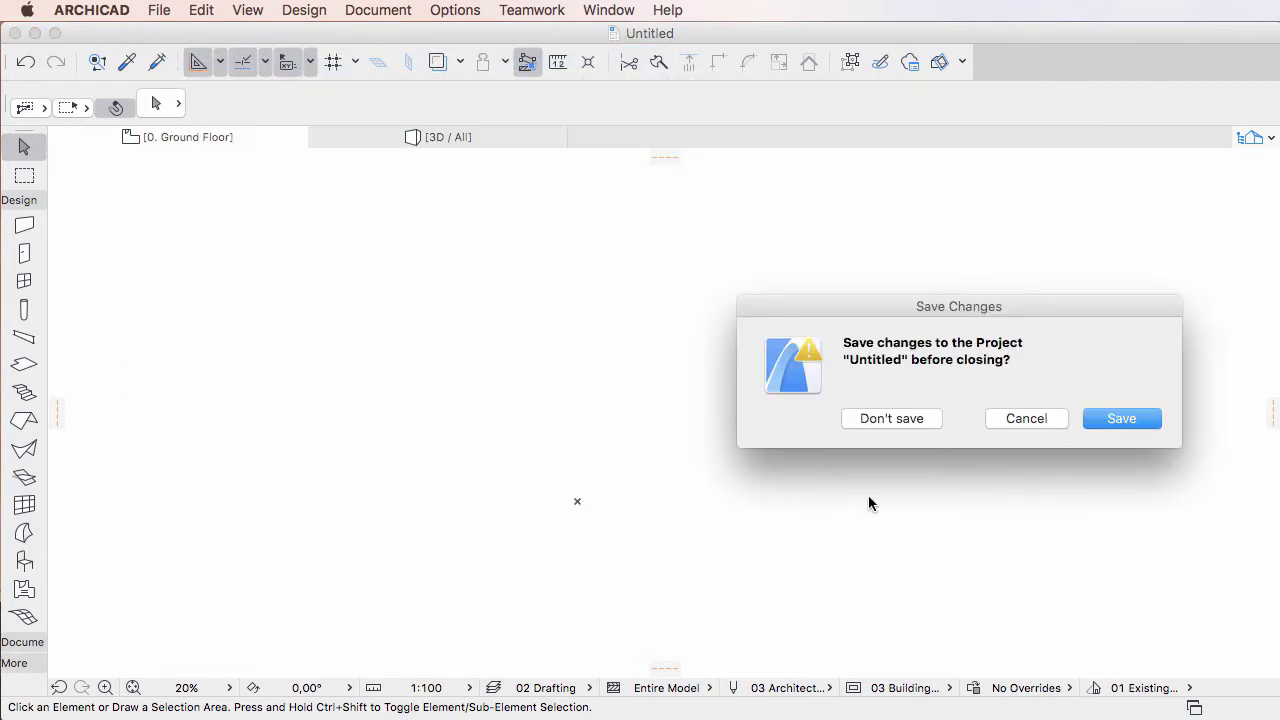
left_click(895, 420)
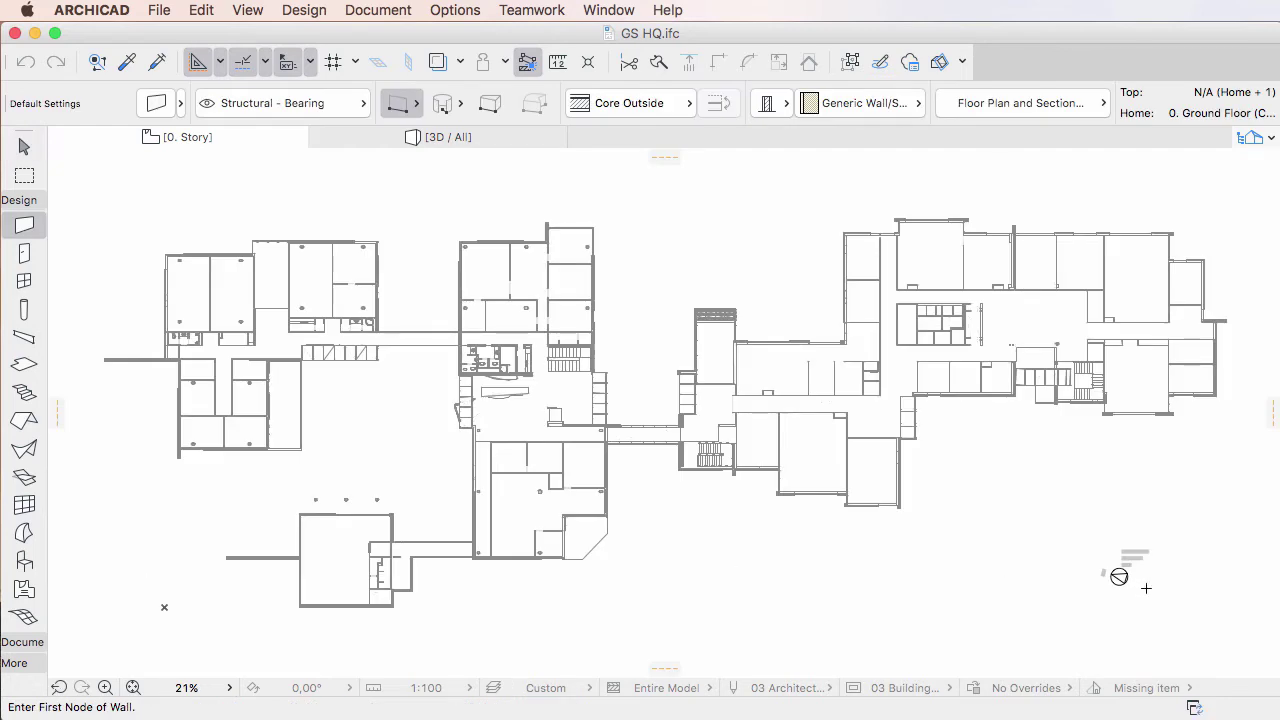
- Zoom in and select the SP marker at X: 112 414, Y: 3 599, Z: 0
scroll(1145, 587, "up", 5)
scroll(1150, 587, "up", 3)
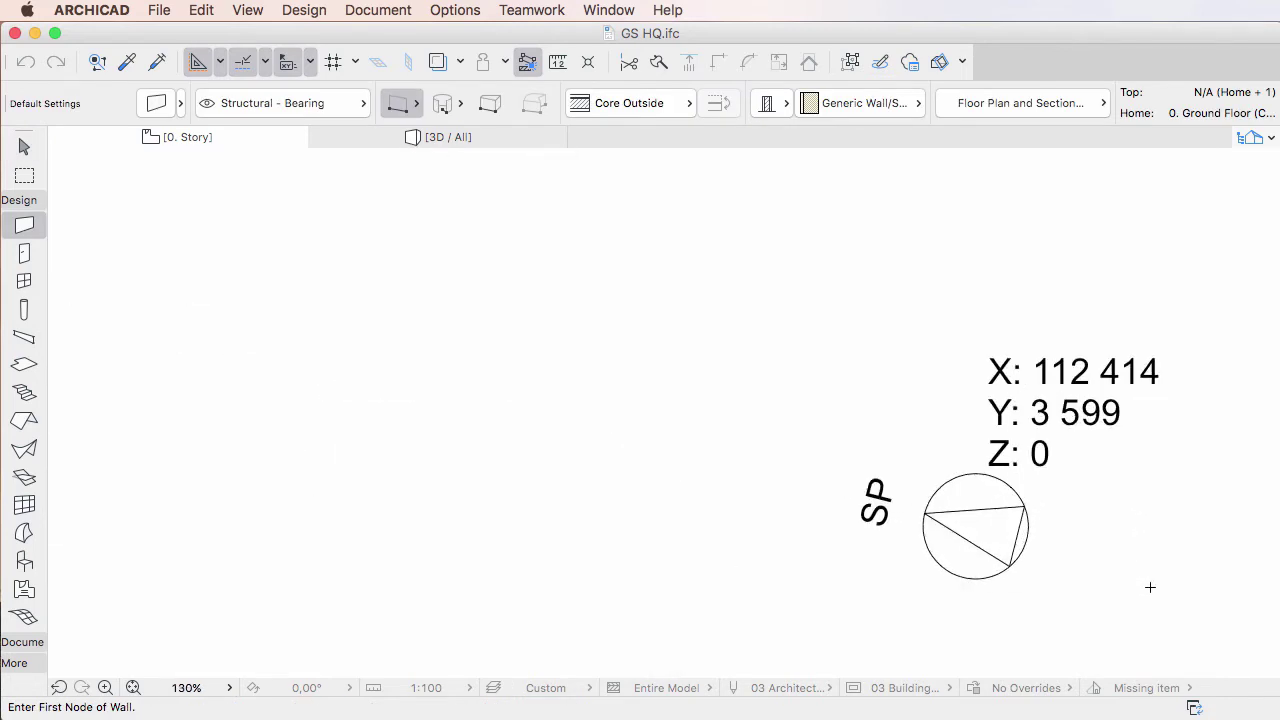
key("shift")
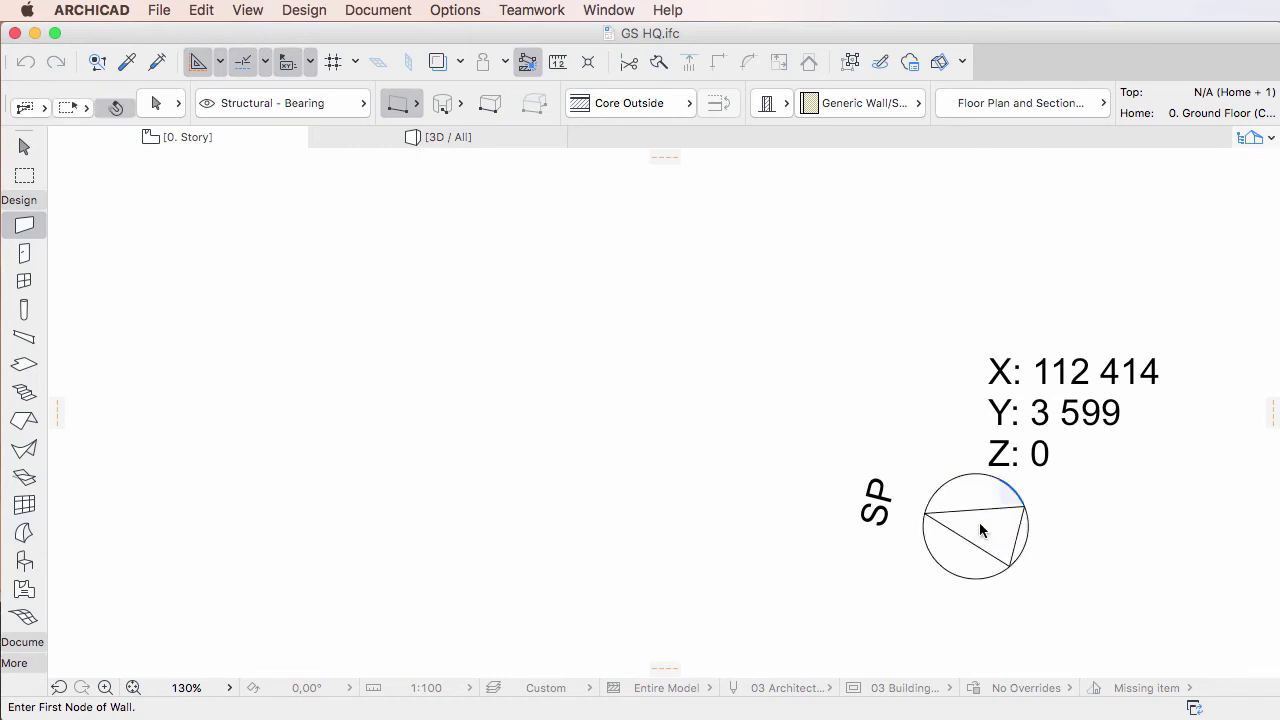
left_click(985, 530, "shift")
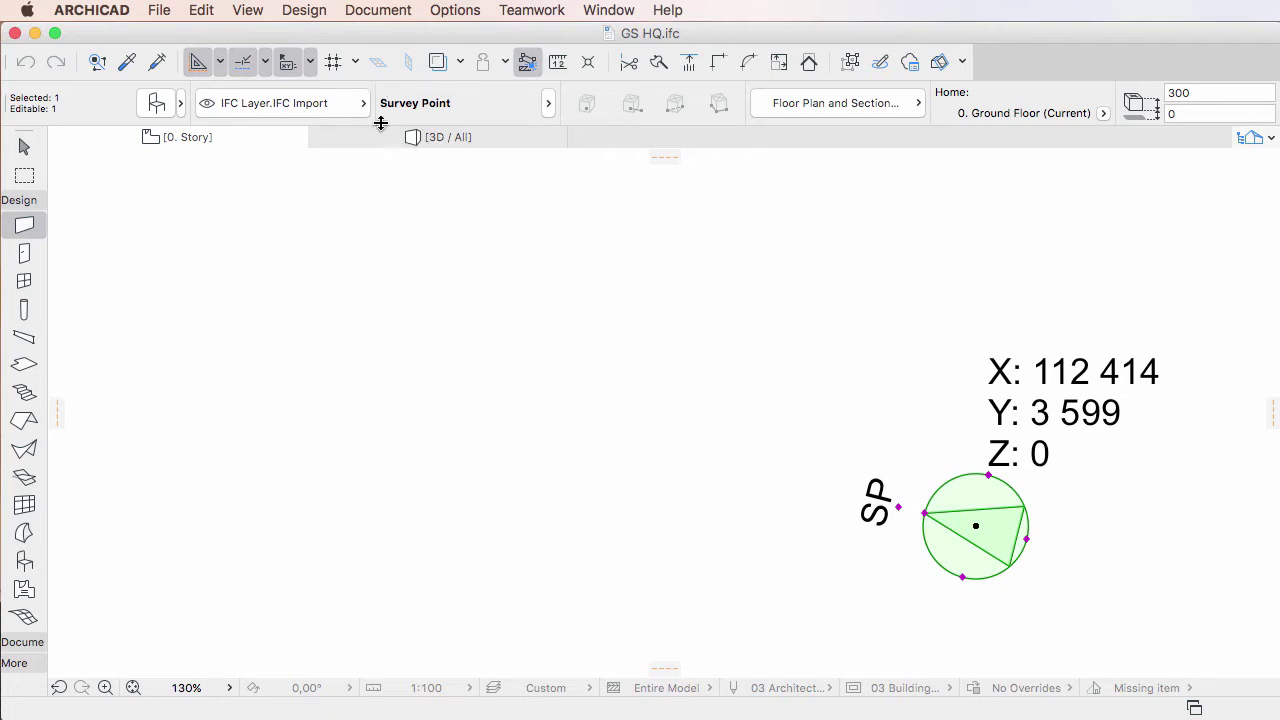
- Set the Survey Point's sign to Style 3 and its 3D detail level to Detailed, then apply
left_click(157, 104)
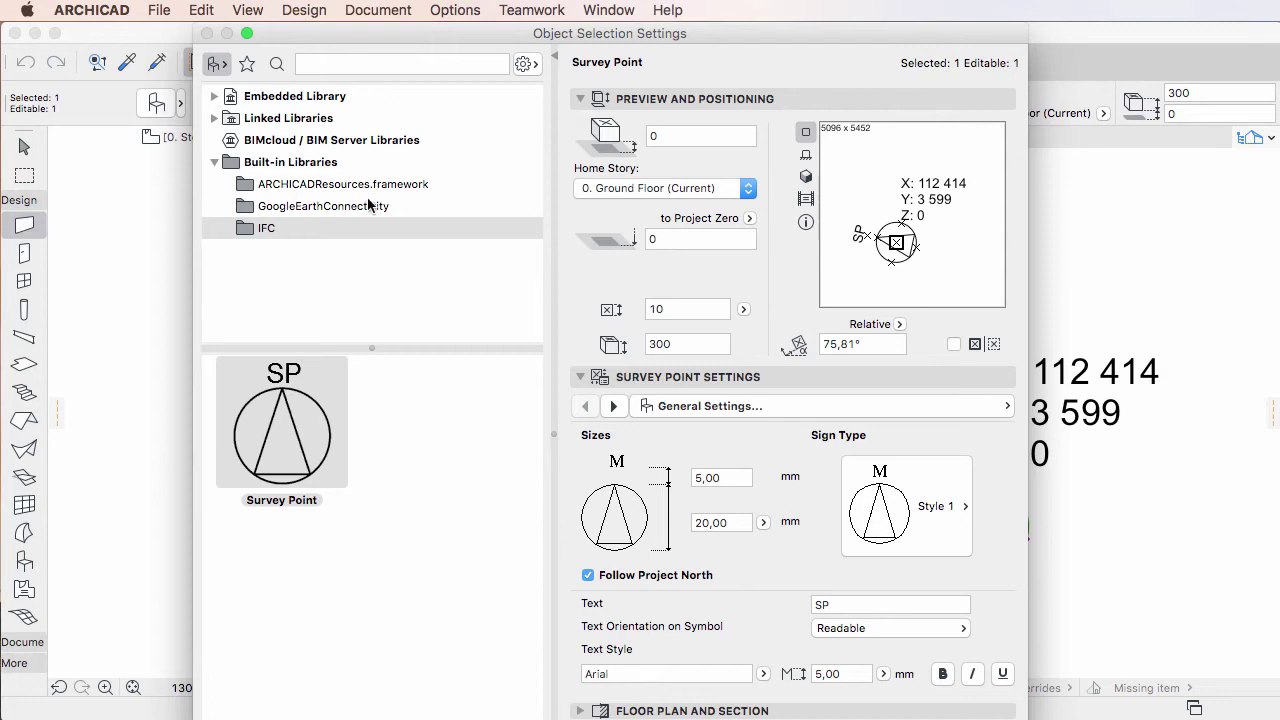
left_click(947, 104)
left_click(921, 225)
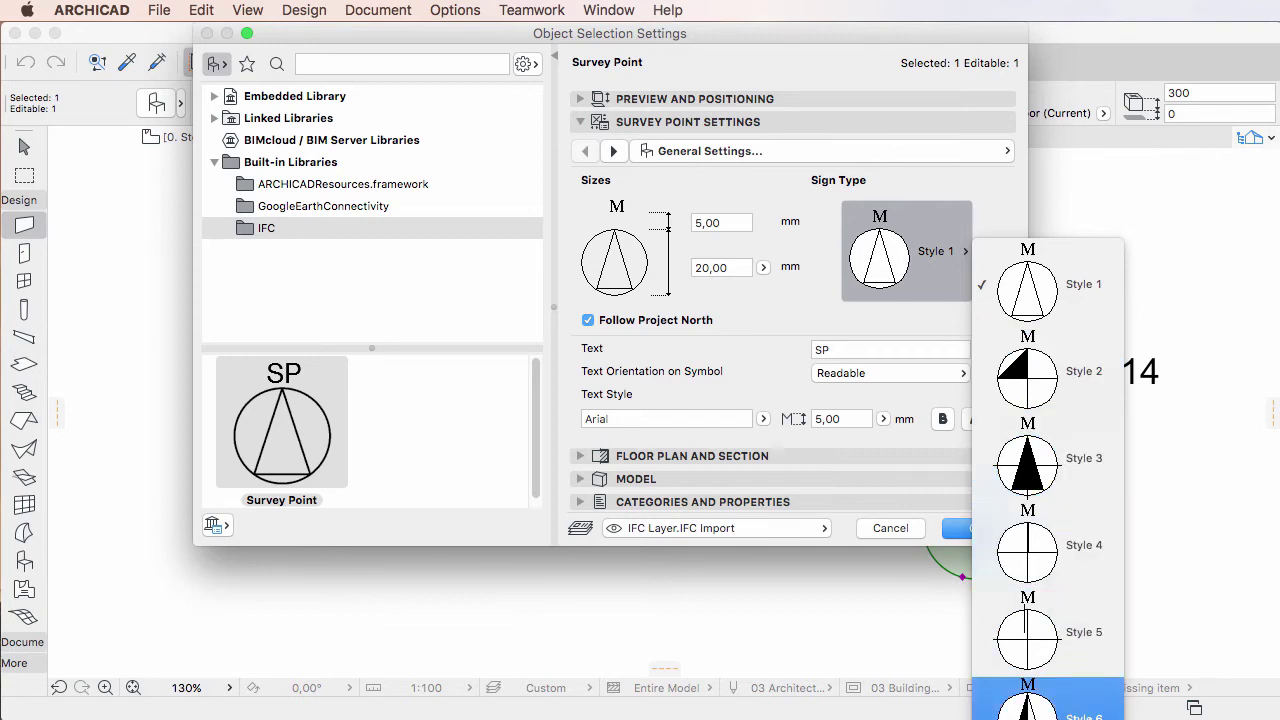
left_click(1040, 461)
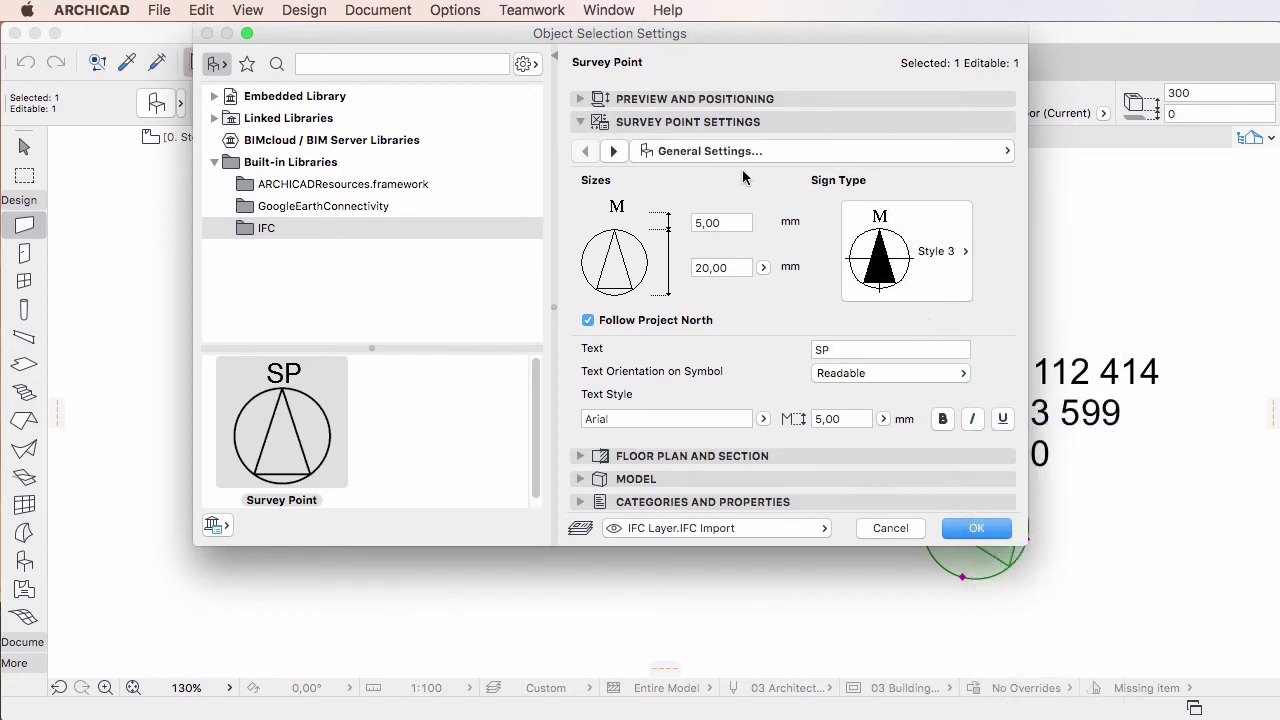
left_click(795, 155)
left_click(1061, 198)
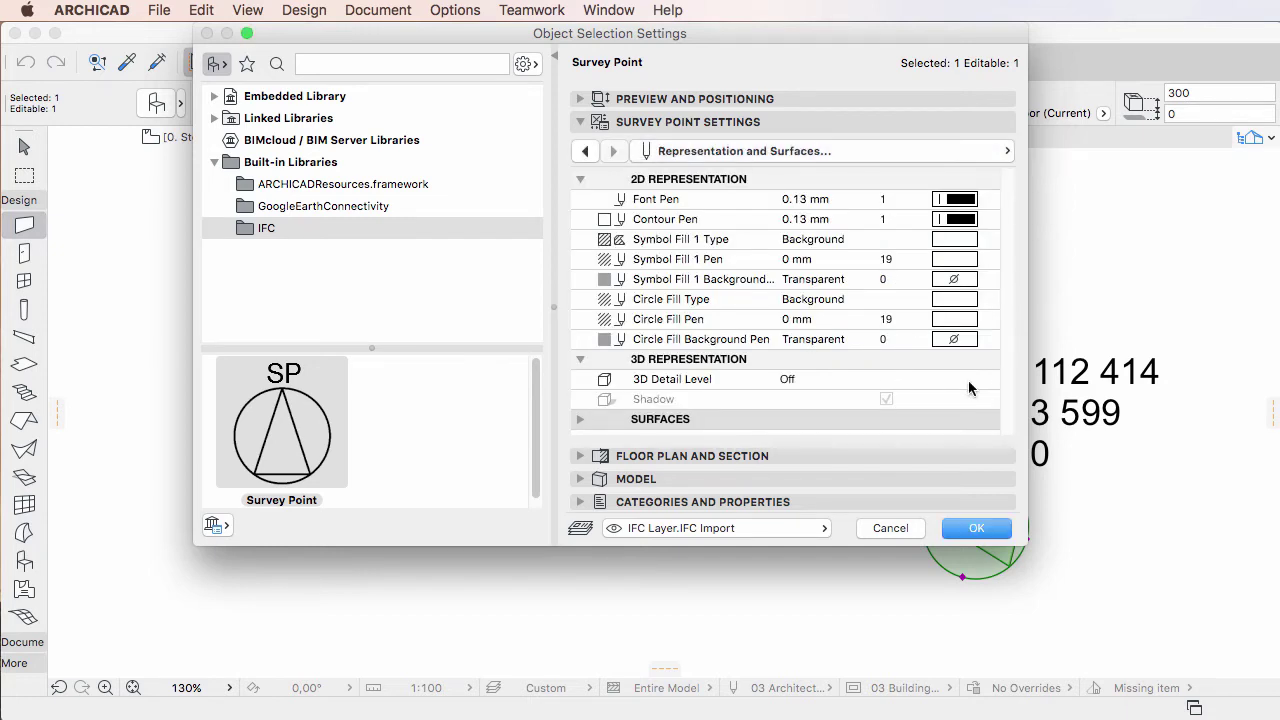
left_click(840, 381)
left_click(992, 380)
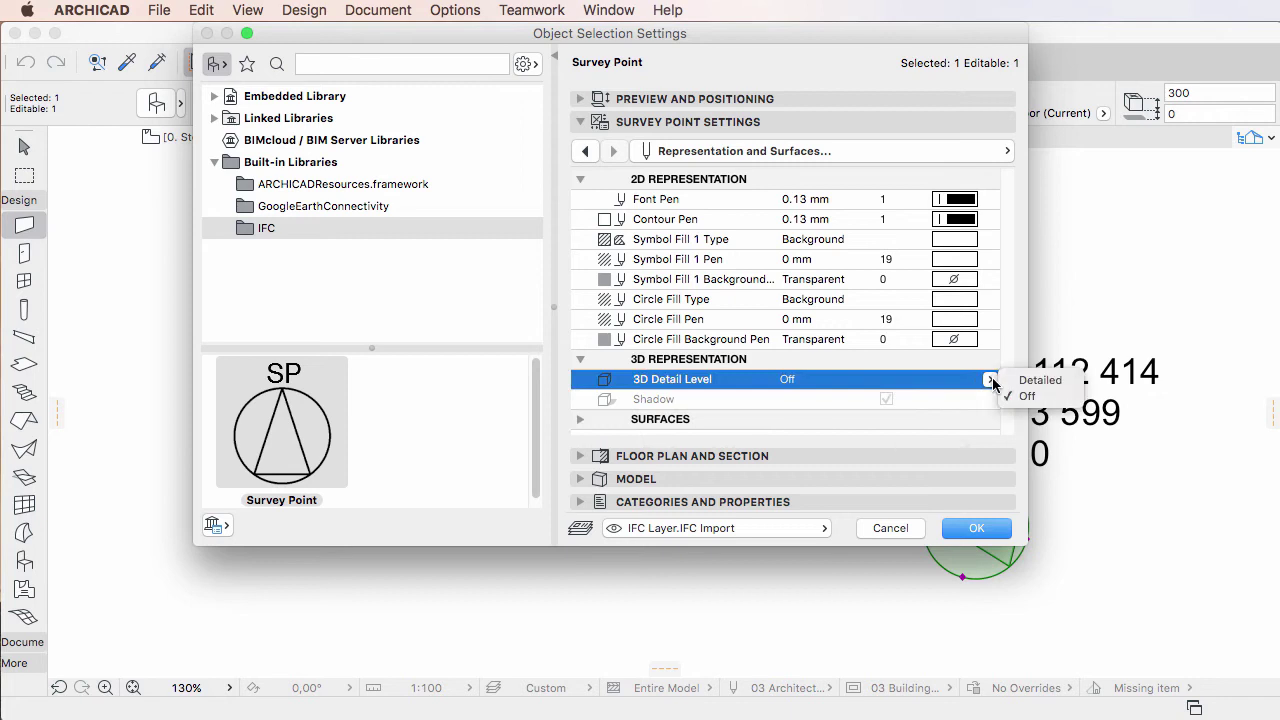
left_click(1044, 385)
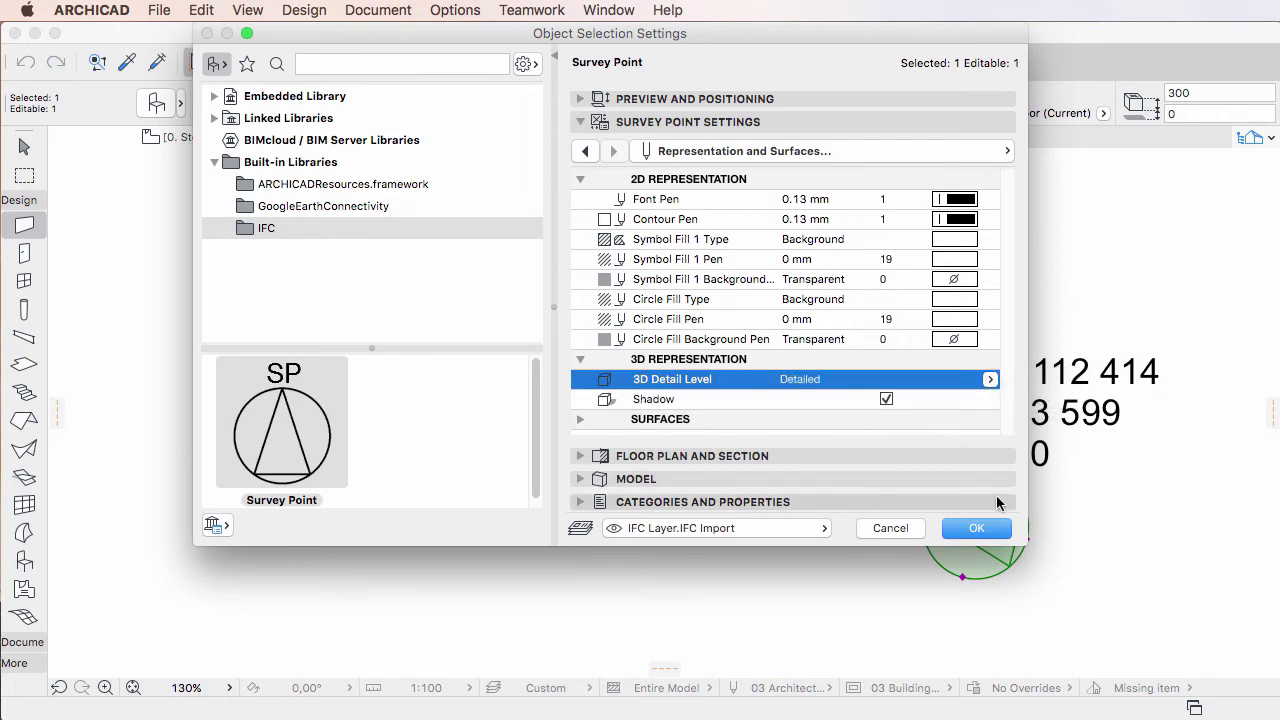
left_click(975, 528)
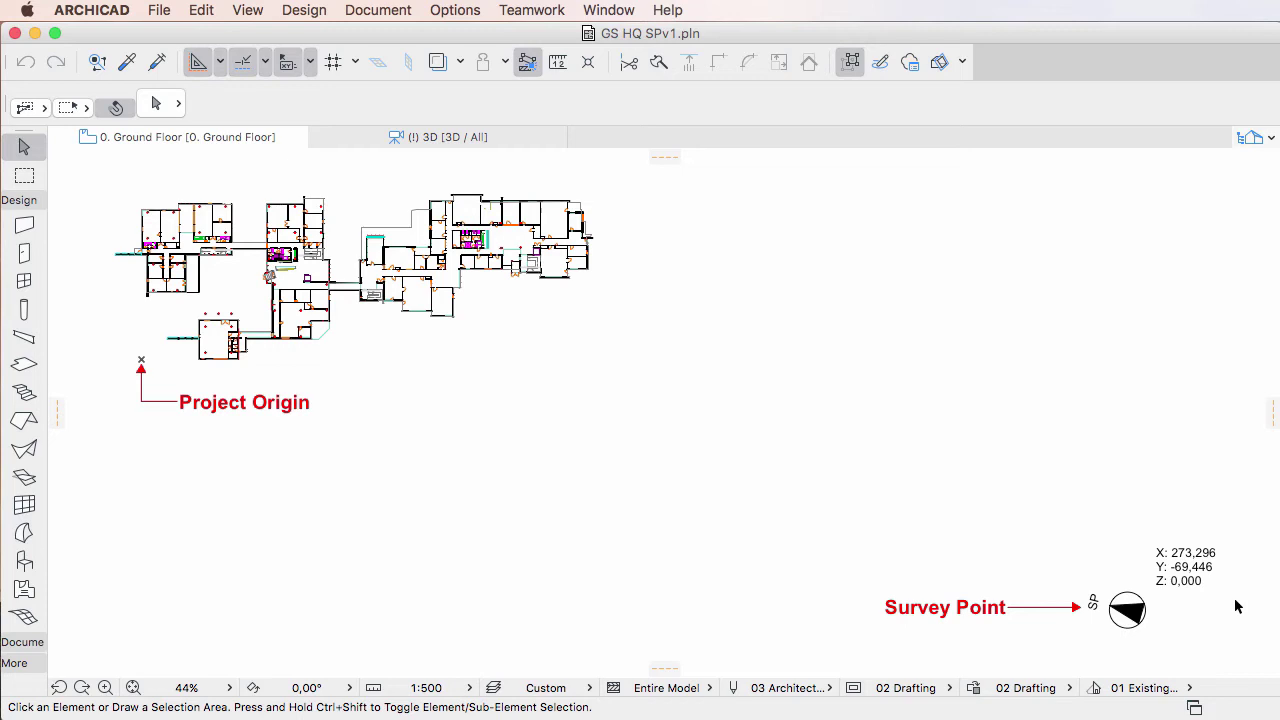
- Bring up the IFC commands under File > Interoperability
left_click(163, 12)
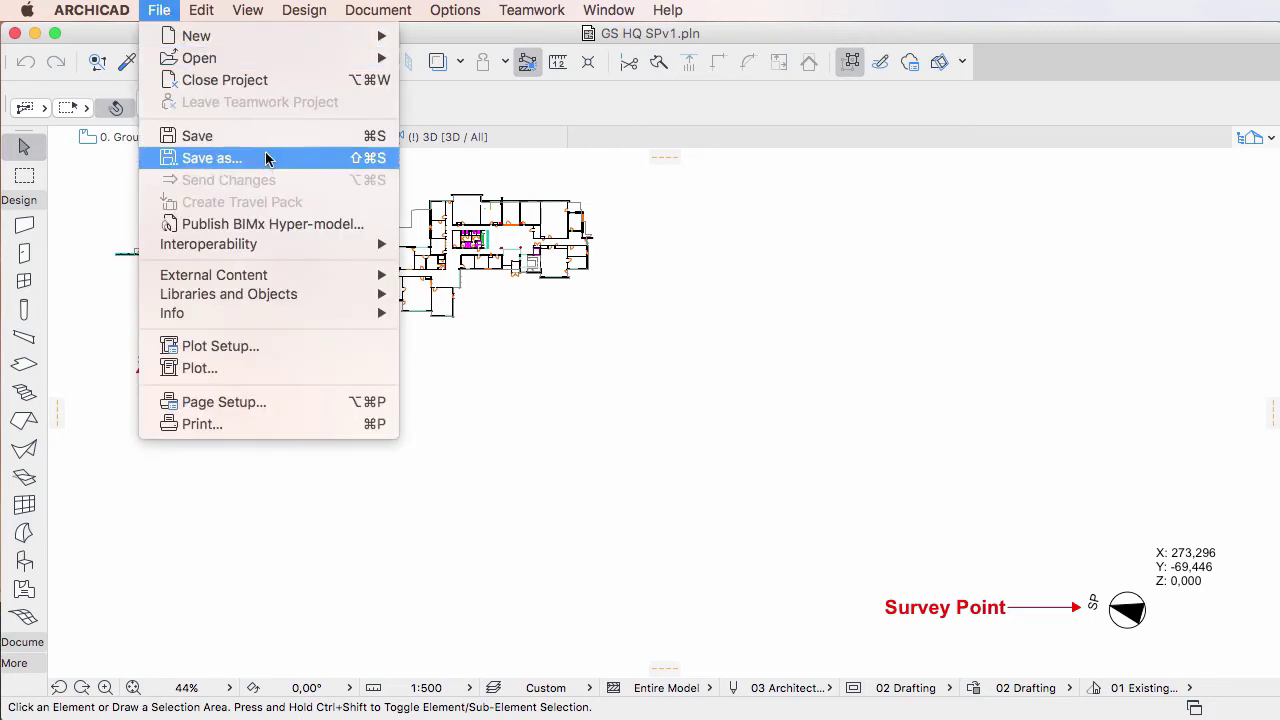
mouse_move(316, 250)
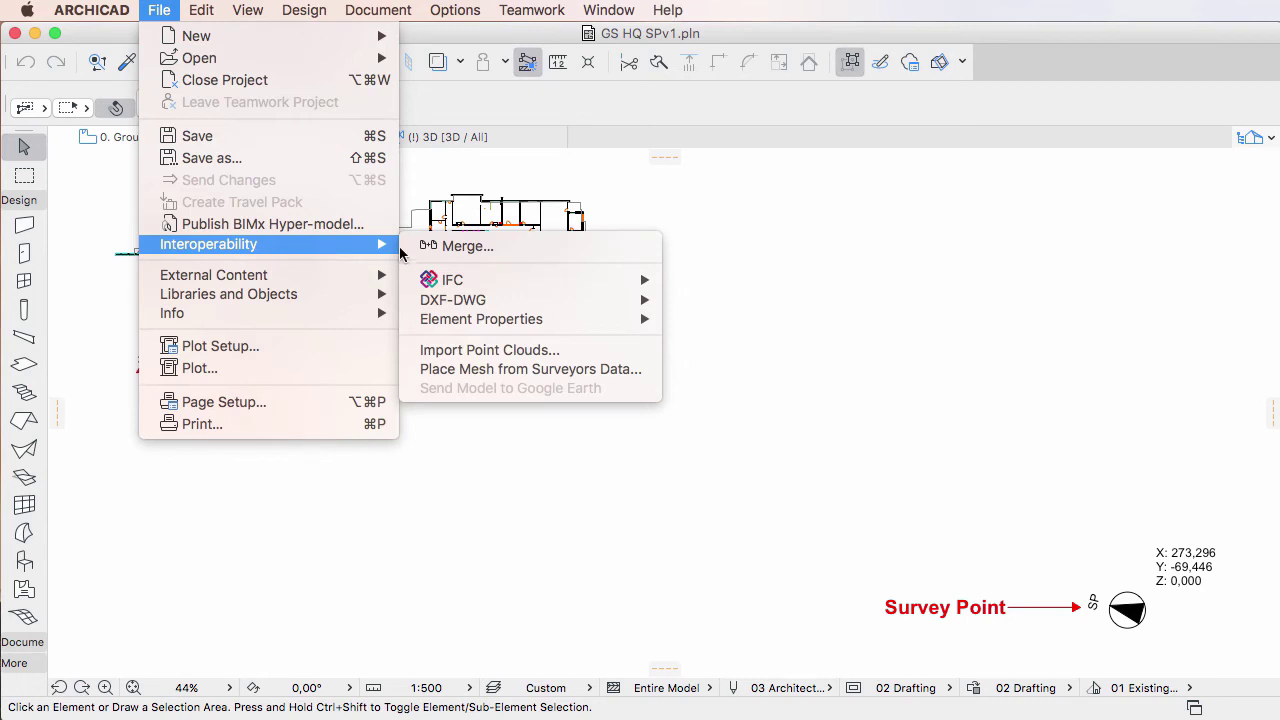
mouse_move(535, 285)
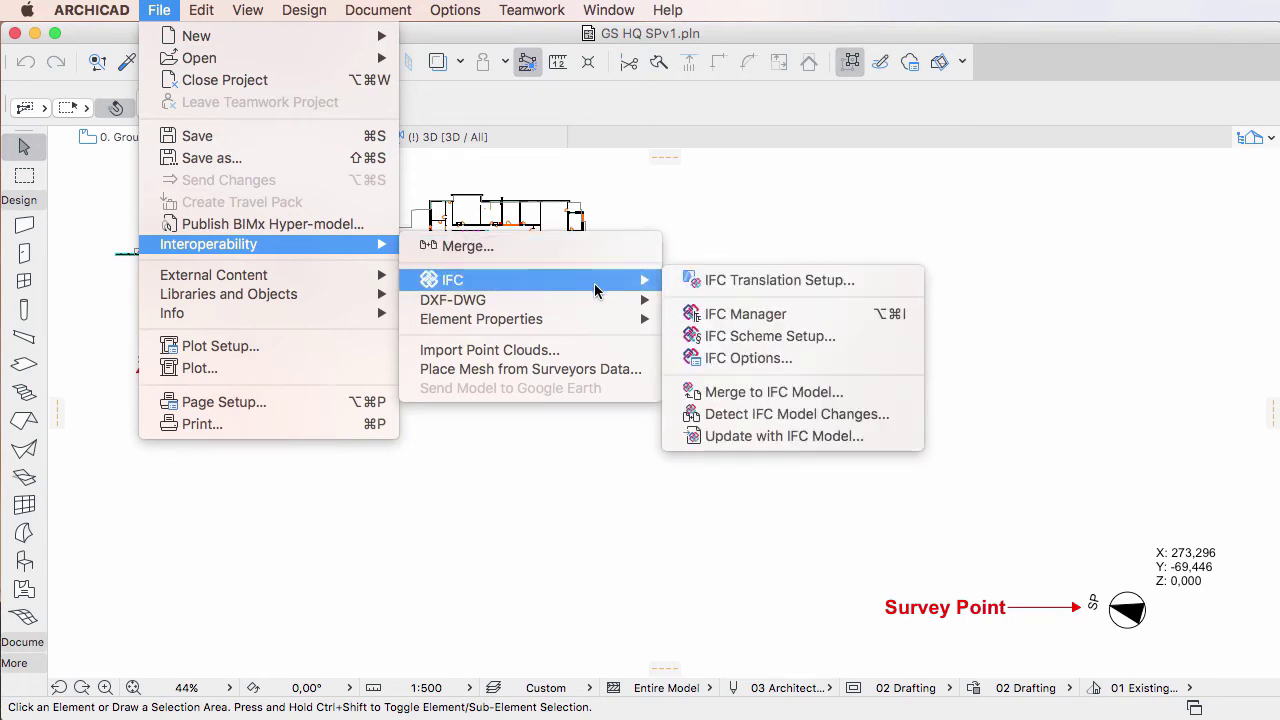
- Leave the Exact Geometry Export IFC Site location At Project Origin and save the translator settings
left_click(875, 288)
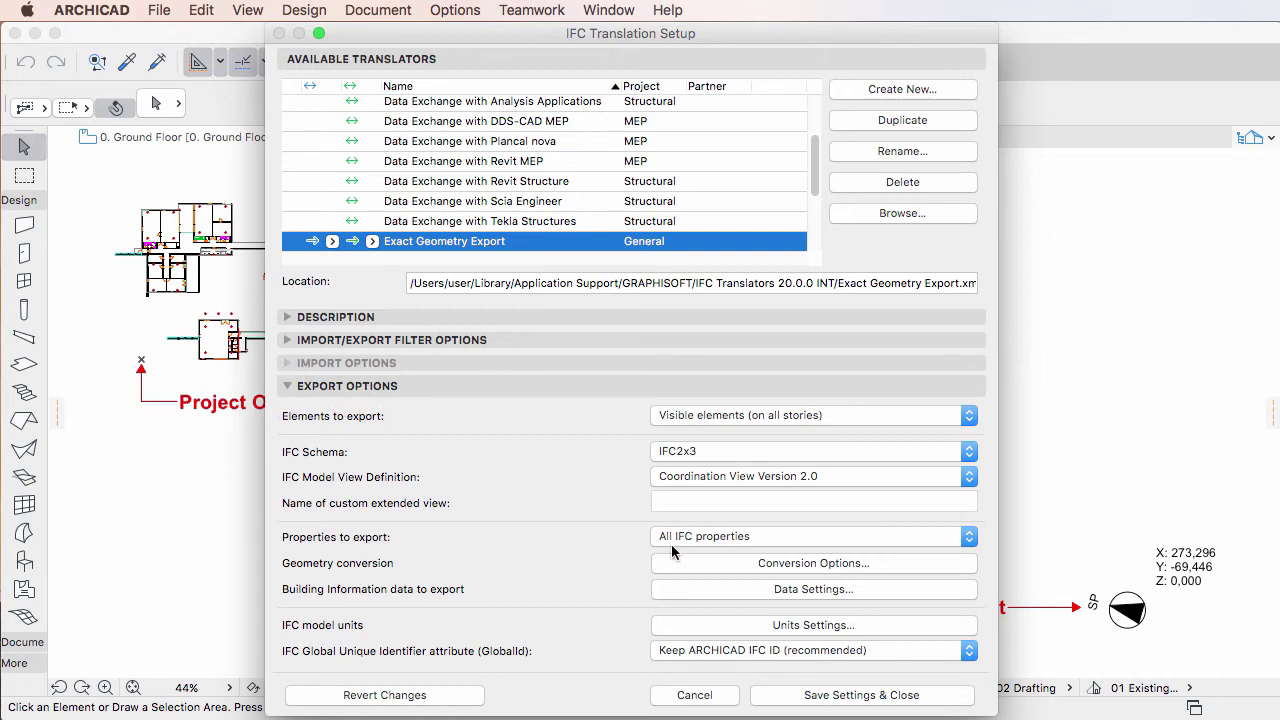
left_click(891, 566)
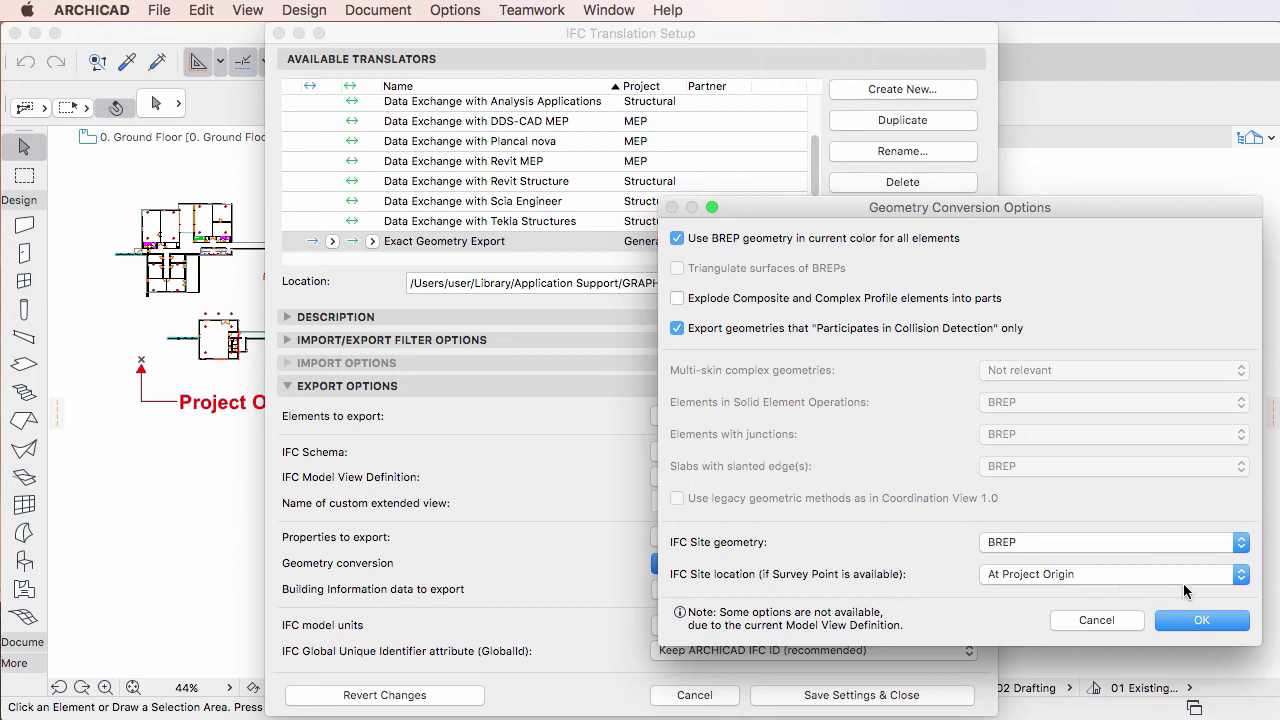
left_click(1242, 576)
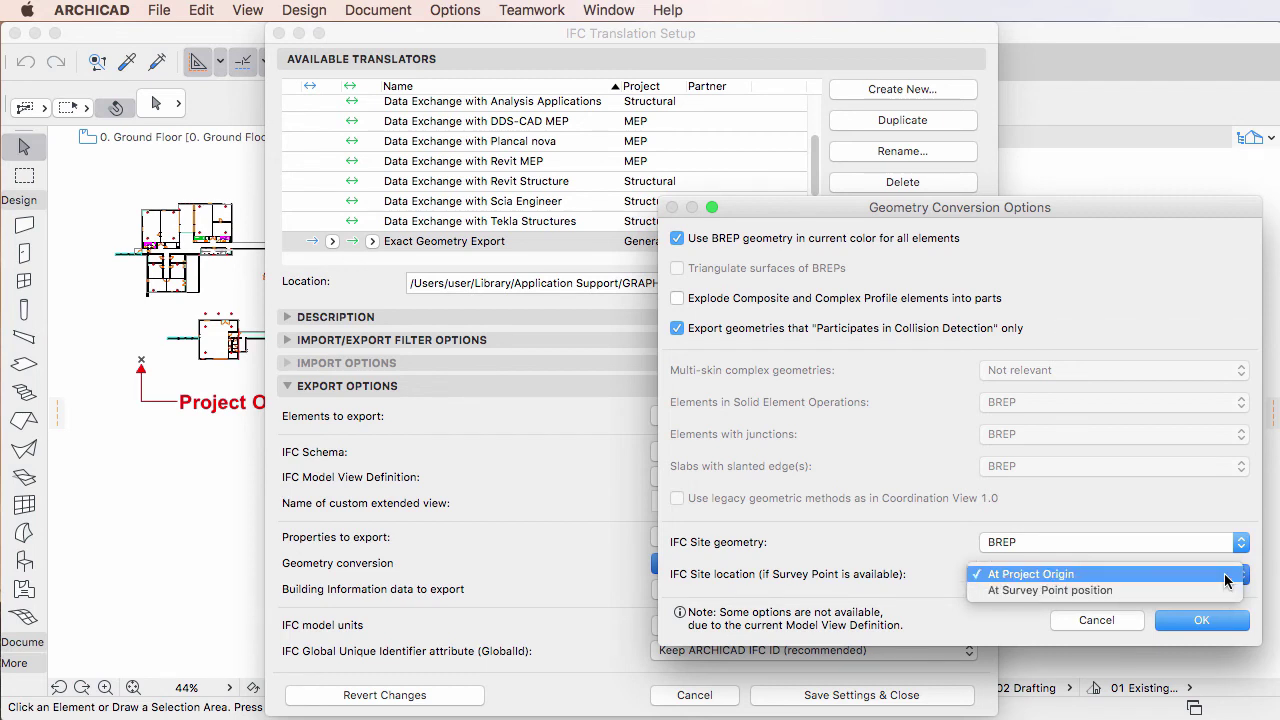
left_click(1224, 573)
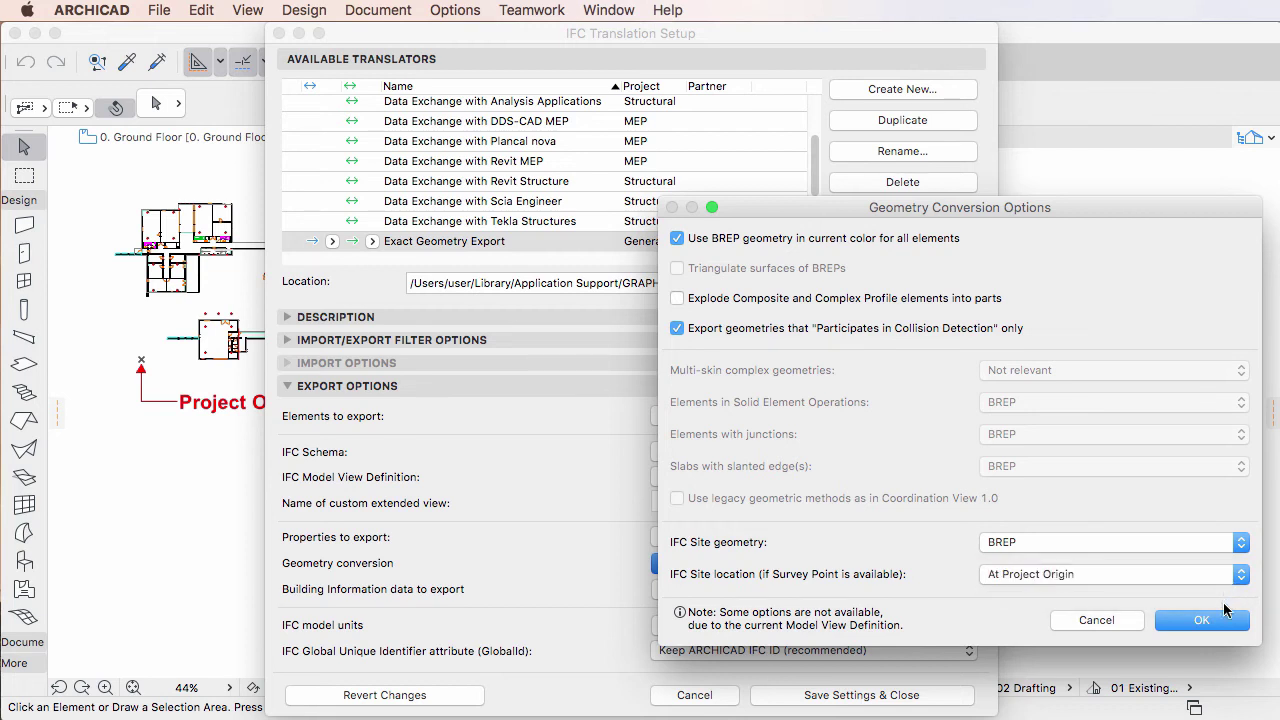
left_click(1230, 618)
left_click(963, 699)
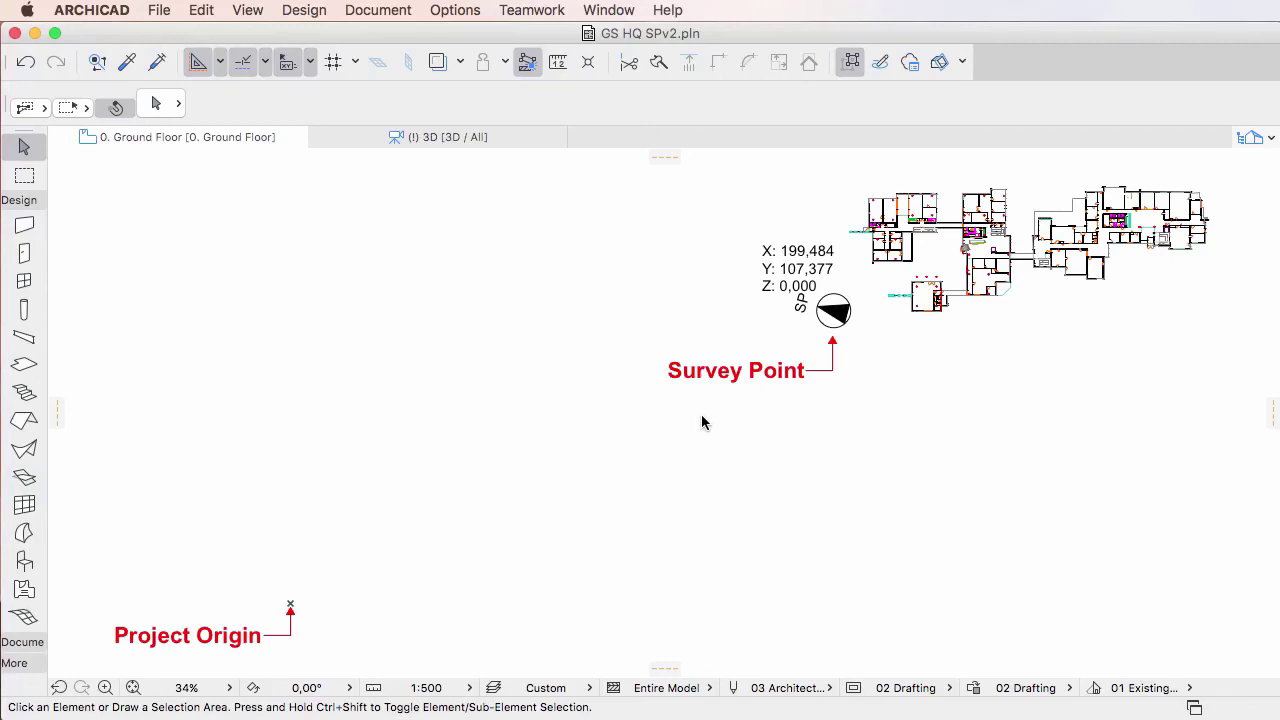
- Change the Exact Geometry Export IFC Site location to At Survey Point position and confirm
left_click(152, 11)
mouse_move(248, 250)
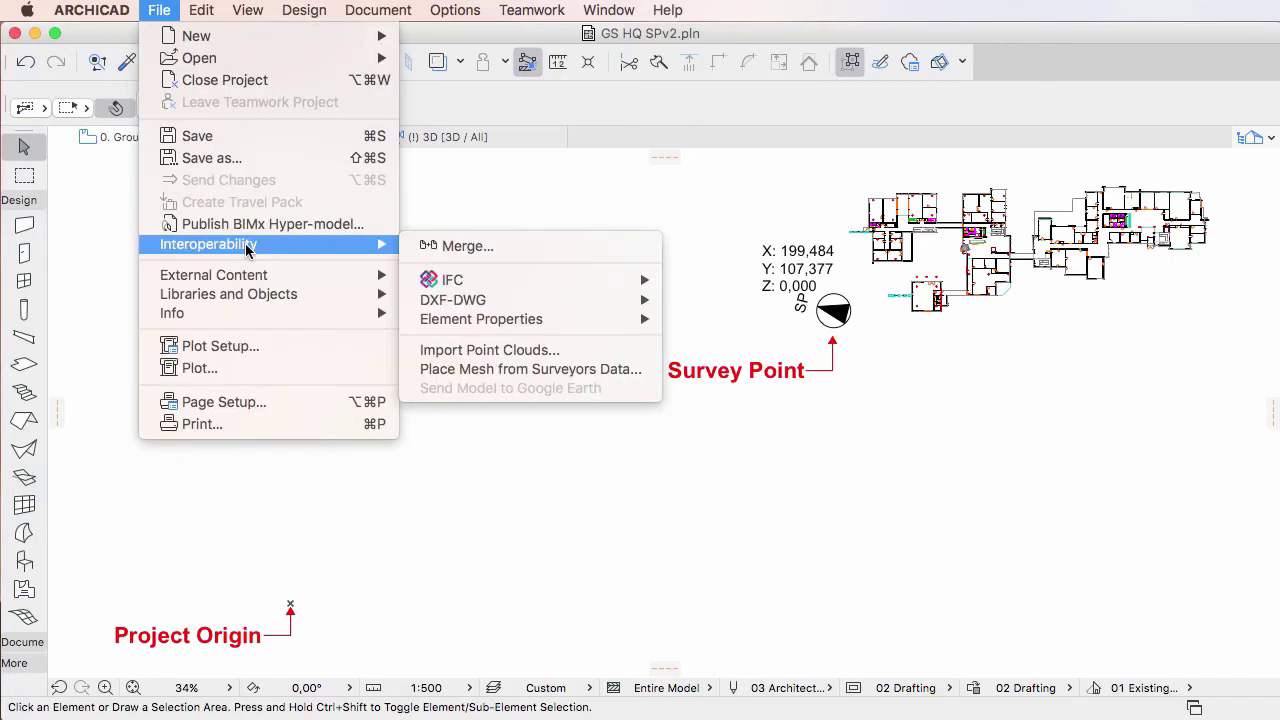
mouse_move(472, 280)
left_click(766, 284)
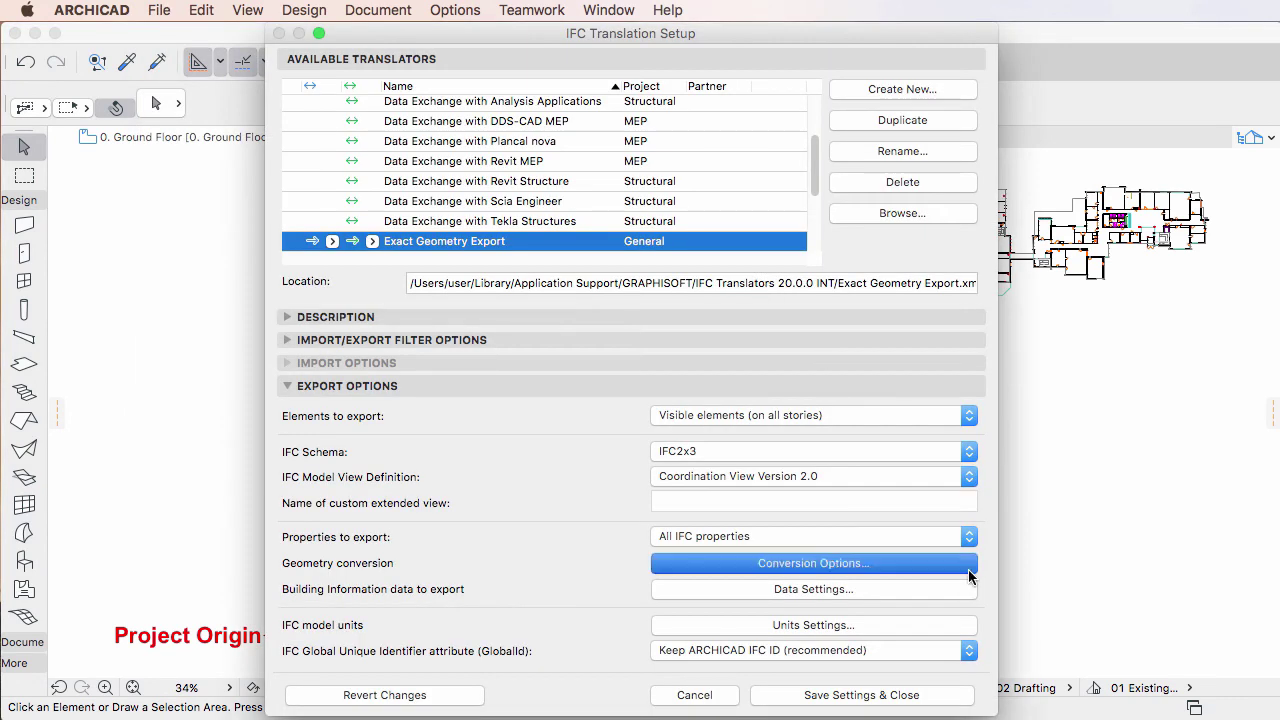
left_click(1247, 578)
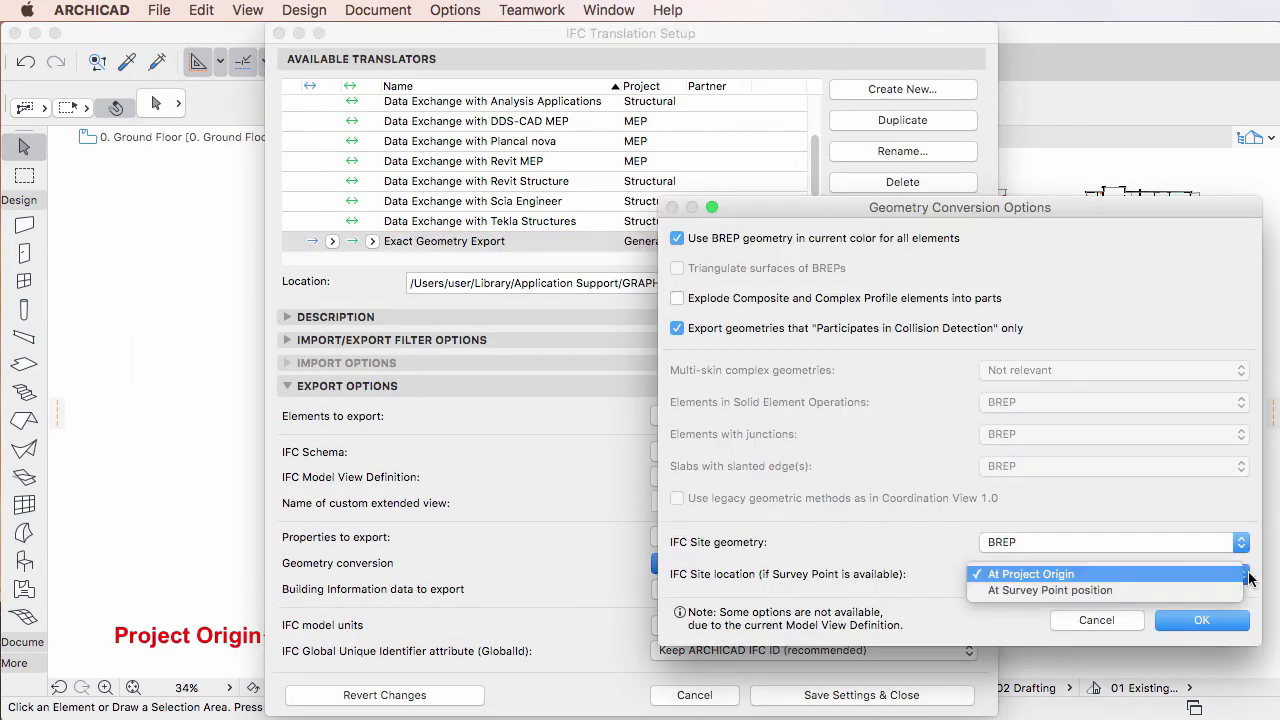
left_click(1164, 589)
left_click(1203, 621)
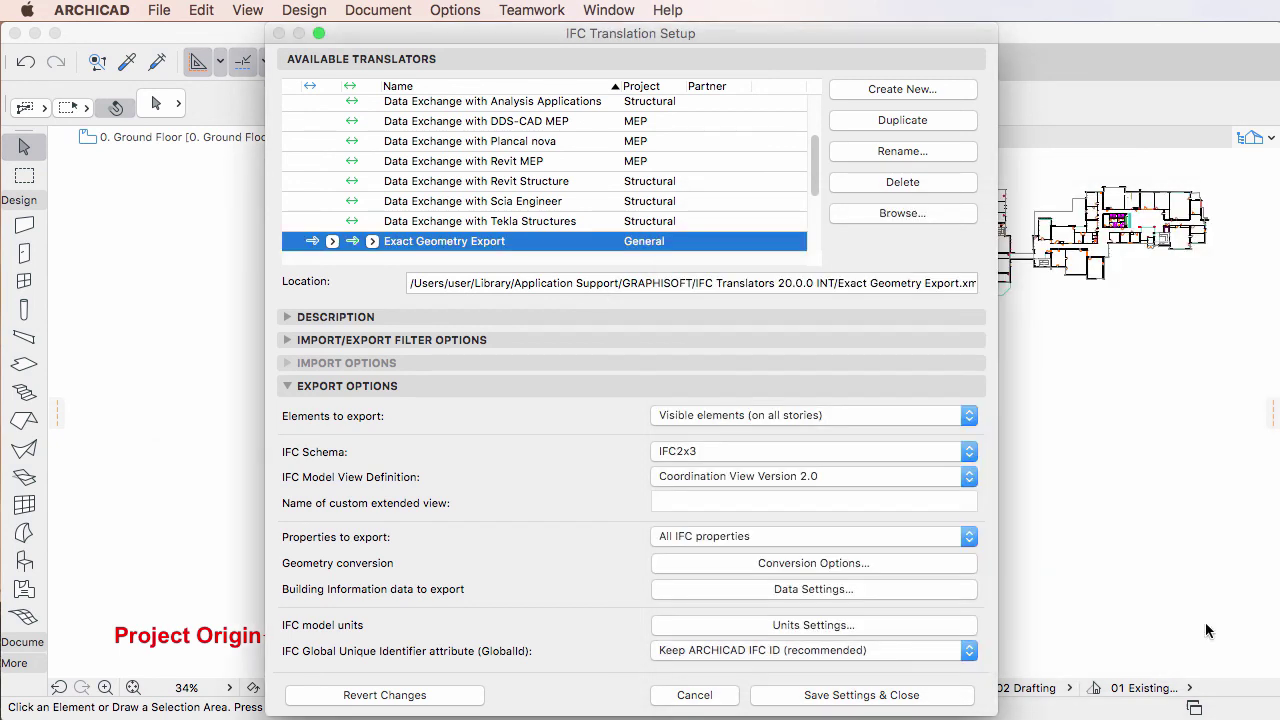
- Save the At Survey Point translator settings and close IFC Translation Setup
left_click(958, 697)
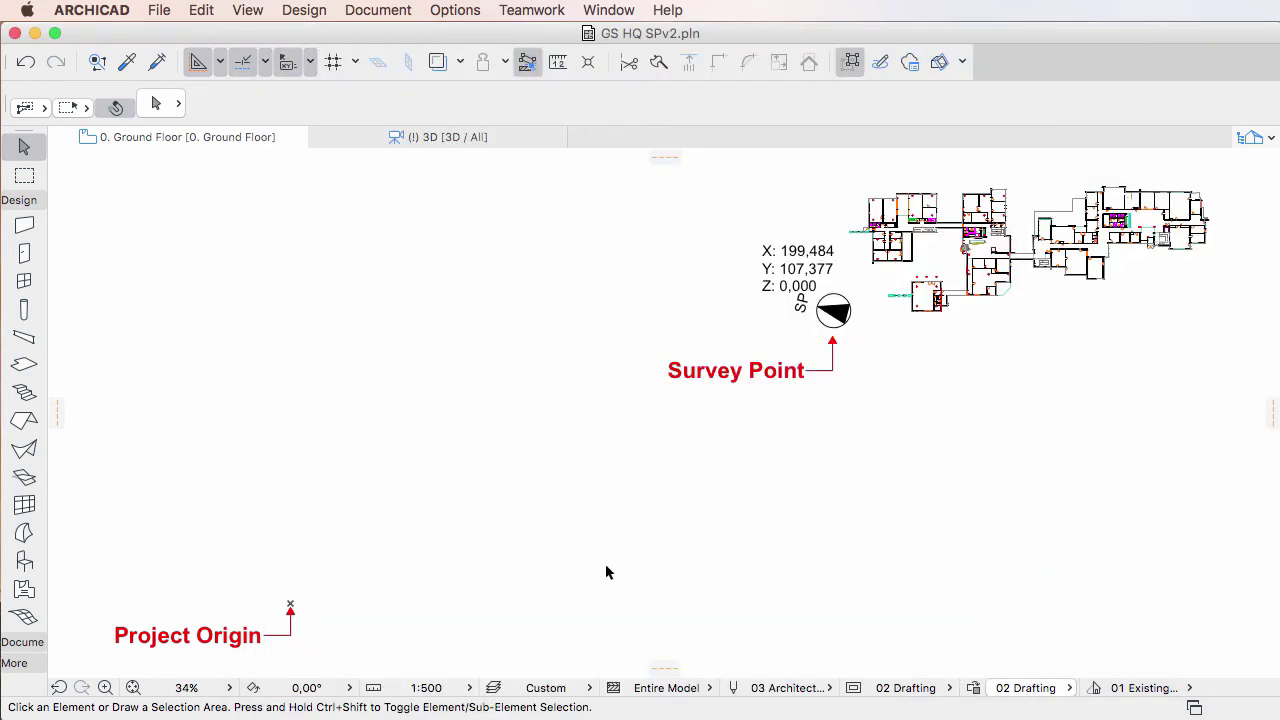